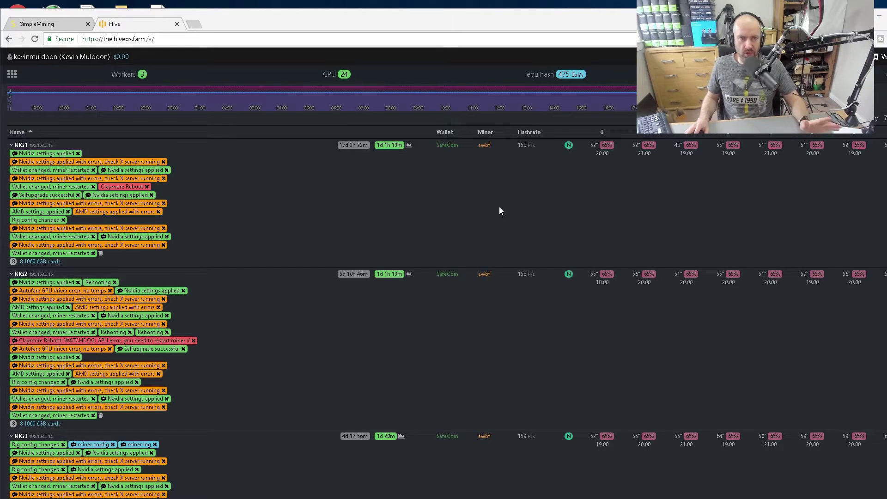
- Delete the status messages on RIG1, RIG2 and RIG3 in Hive OS
click(101, 253)
click(100, 307)
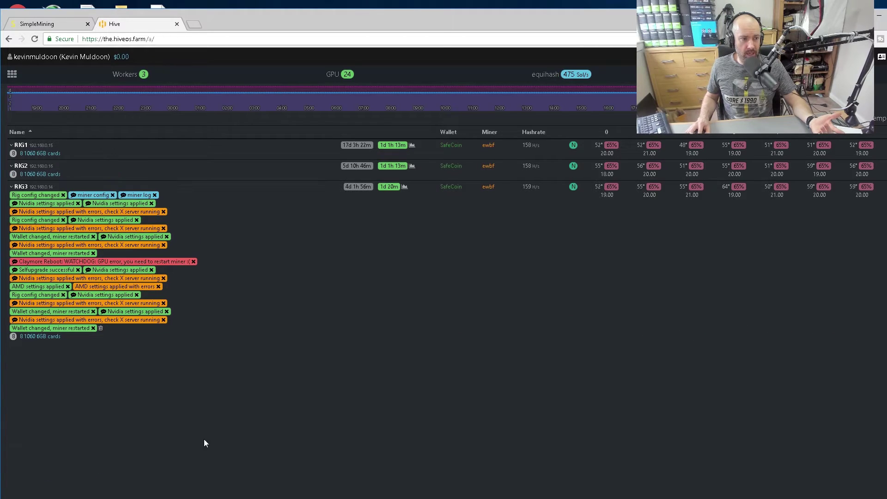
click(101, 328)
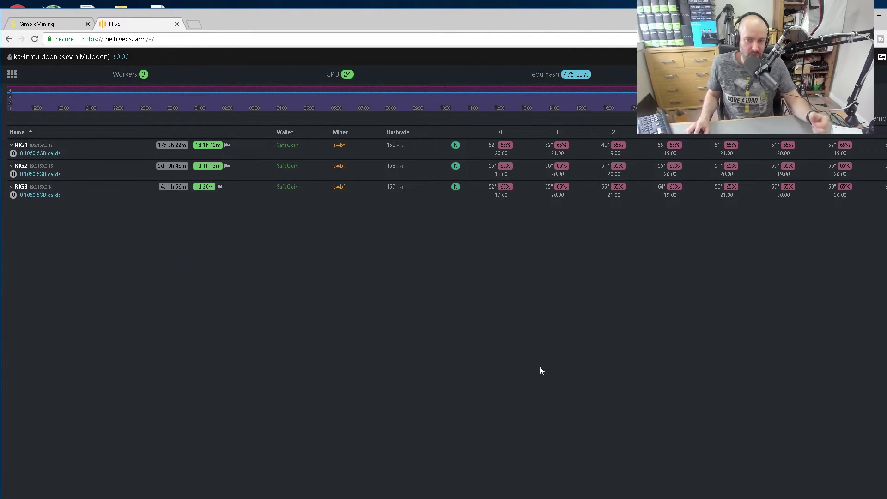
- Go to the SimpleMining tab and highlight, then deselect, the 'Enable 4G encode' installation step
click(48, 27)
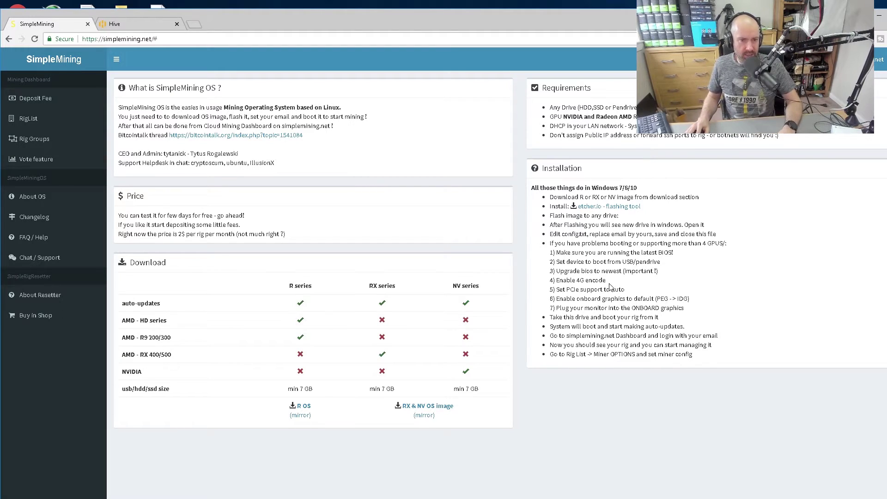
drag(609, 281, 566, 279)
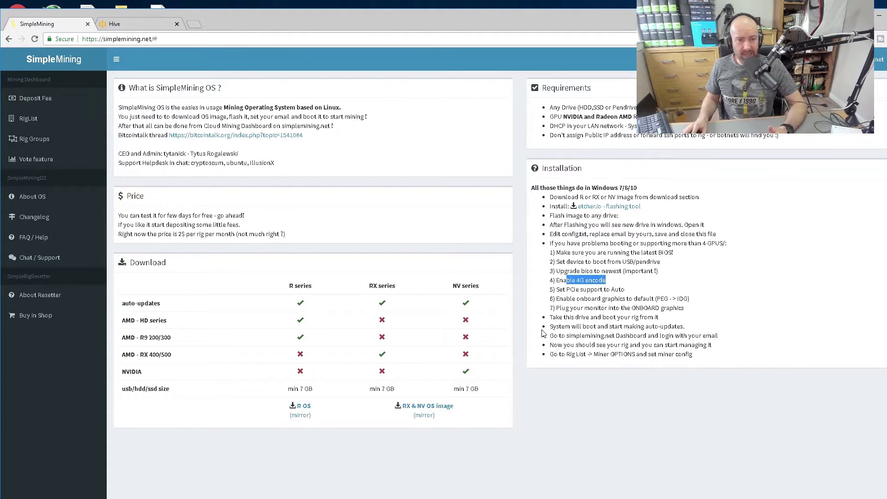
click(742, 277)
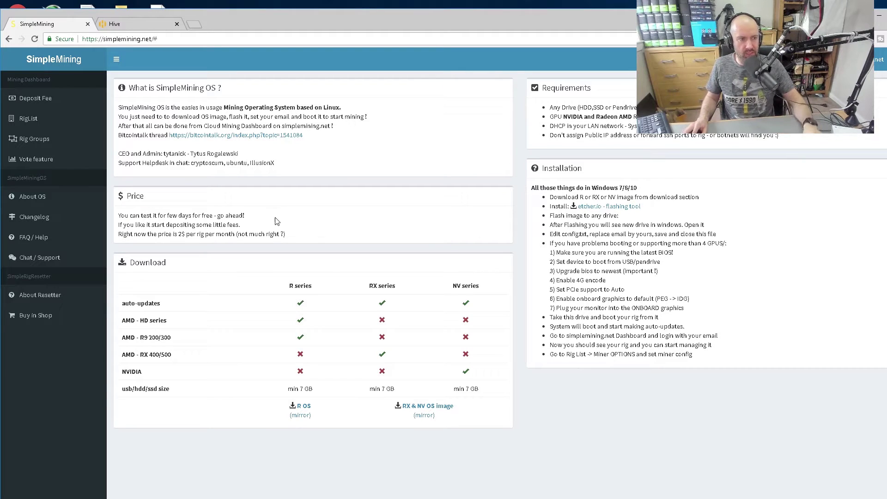
- Browse About OS, Changelog and FAQ, and open then close the Chat / Support site
click(46, 206)
click(45, 218)
click(46, 238)
click(54, 259)
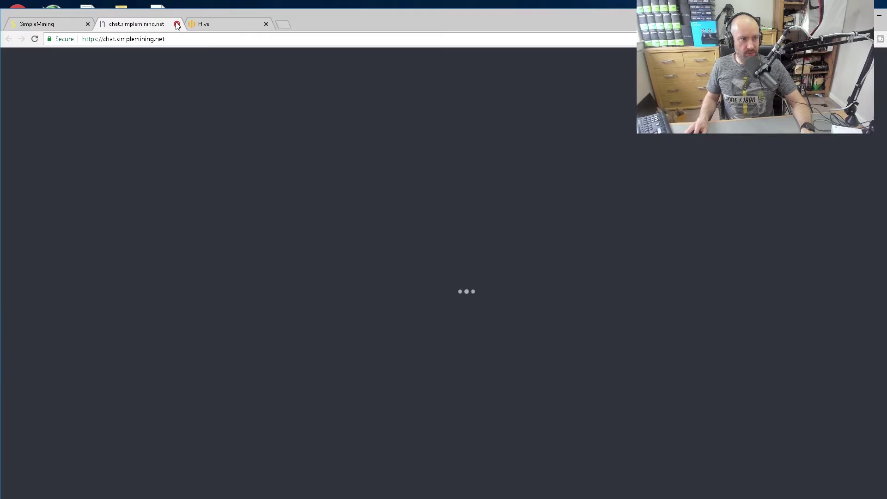
click(177, 24)
- View the About Resetter, Vote feature and Deposit Fee pages
click(40, 294)
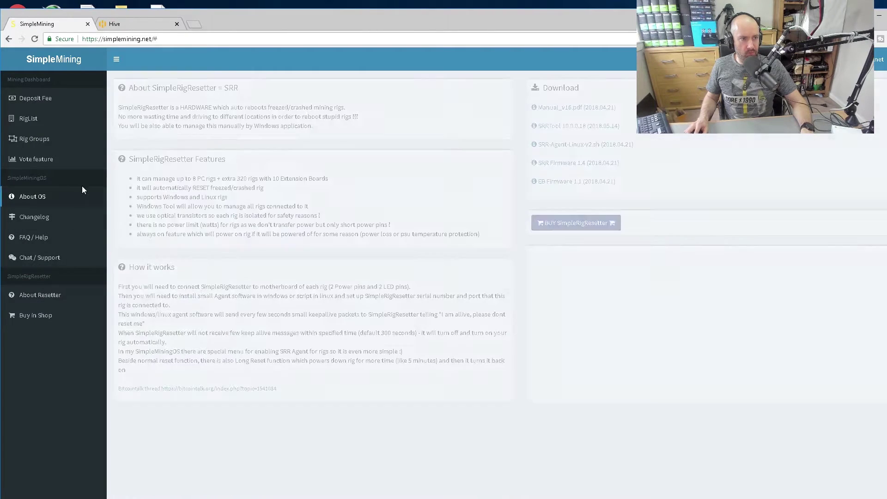
click(37, 163)
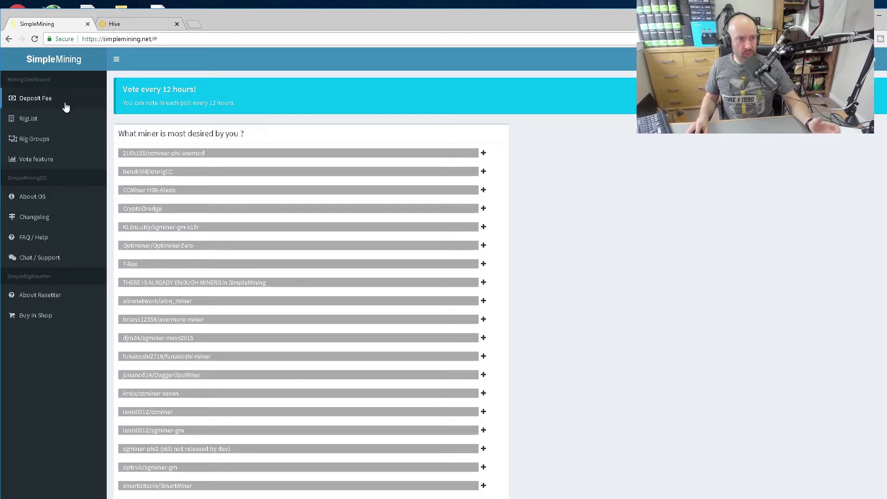
click(39, 98)
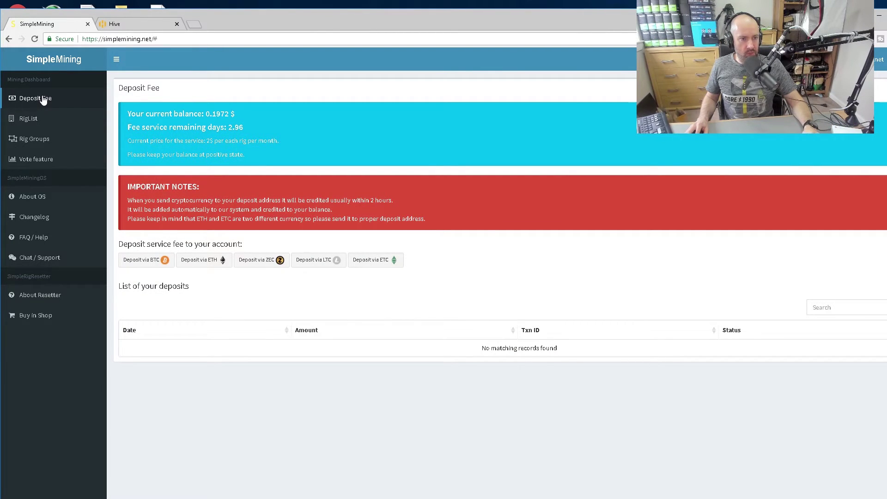
- Check the SafeCoin group on Rig Groups, then return to RigList showing RIG4
click(40, 129)
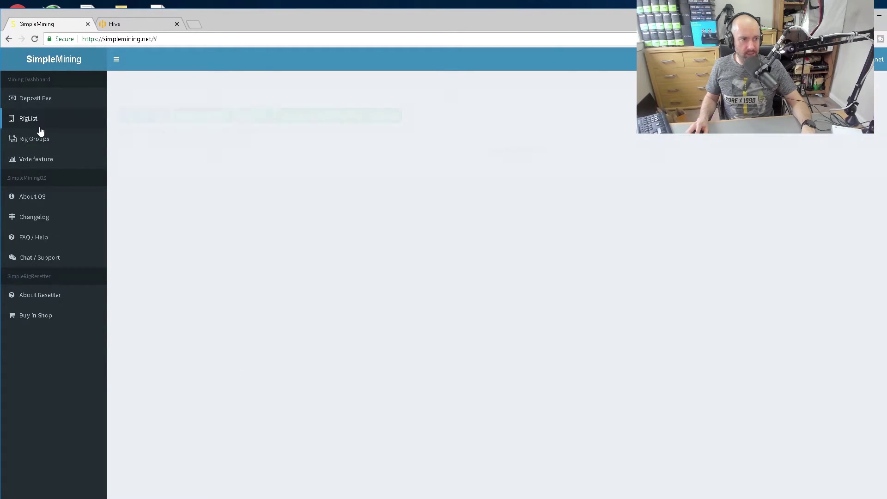
click(40, 142)
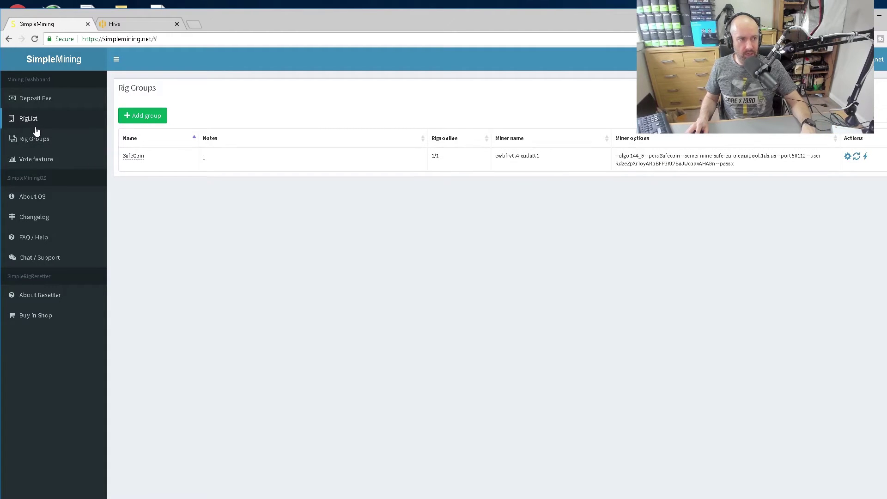
click(38, 125)
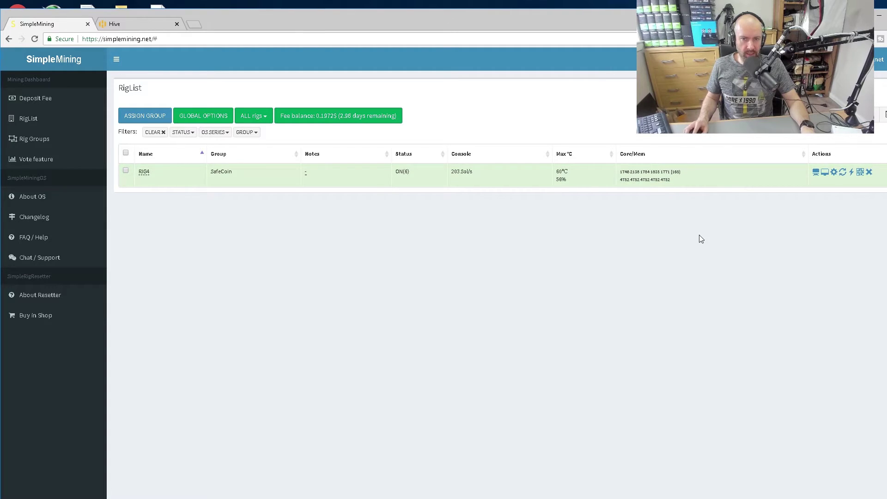
click(815, 172)
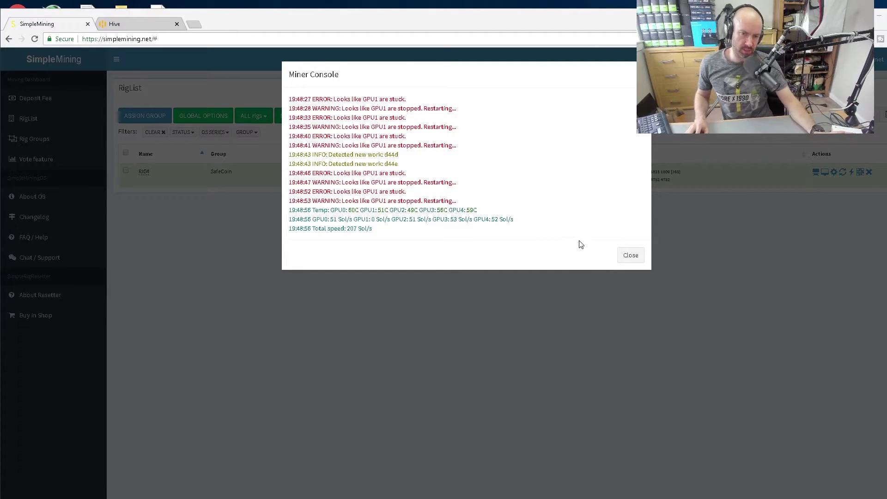
click(628, 257)
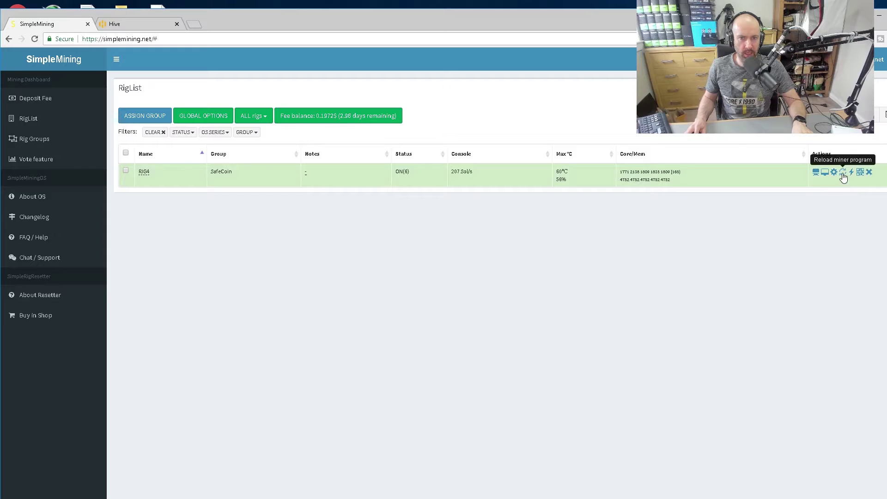
click(834, 172)
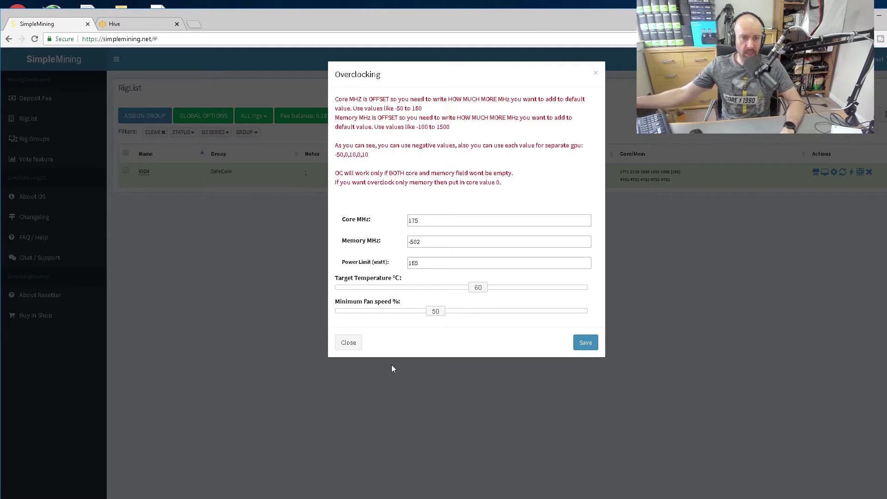
click(342, 346)
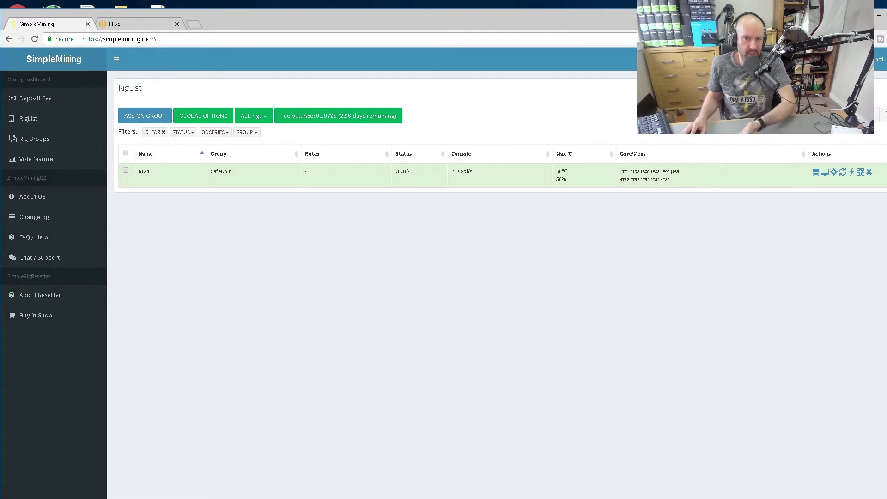
- Open RIG4's SimpleRigResetter configuration and close it without filling any fields
click(859, 173)
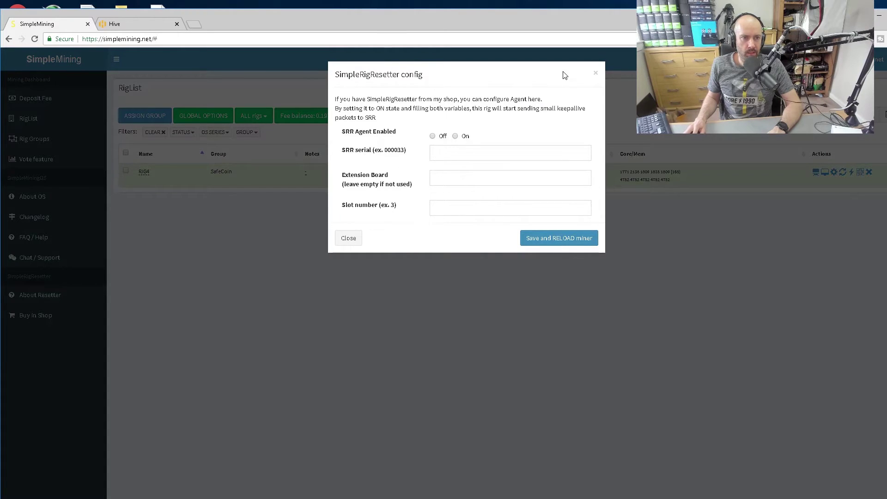
click(594, 75)
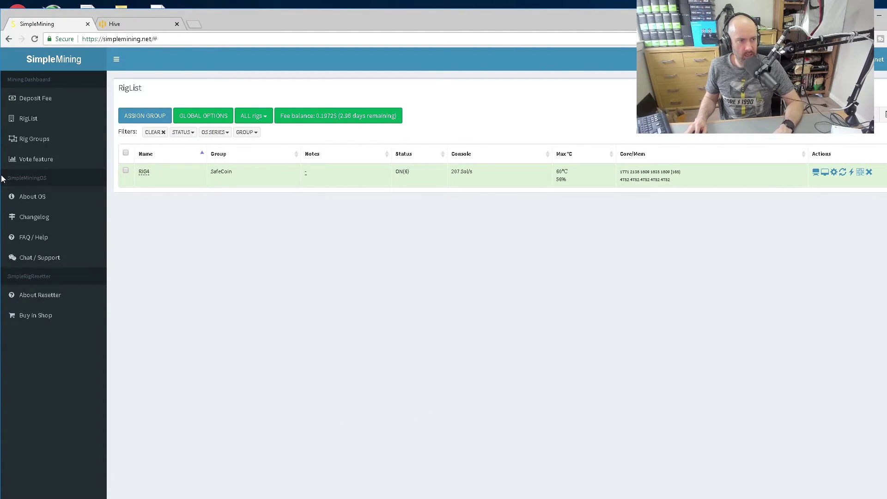
click(32, 138)
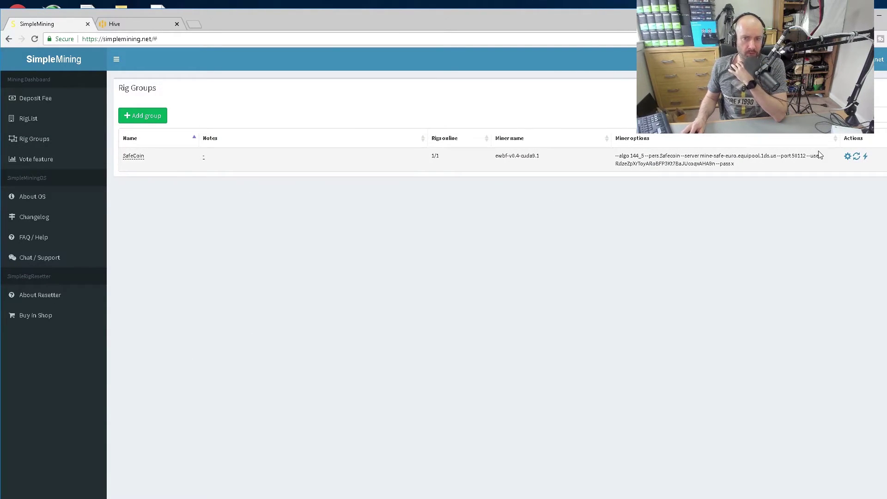
click(847, 158)
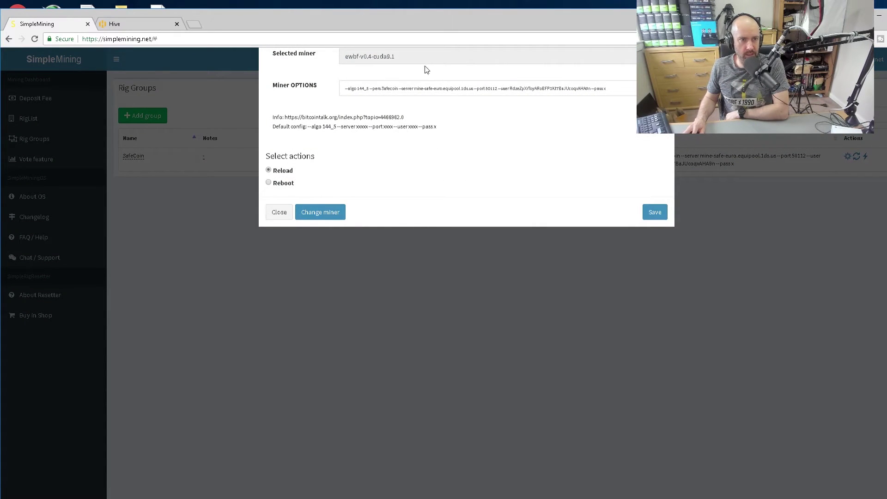
click(404, 117)
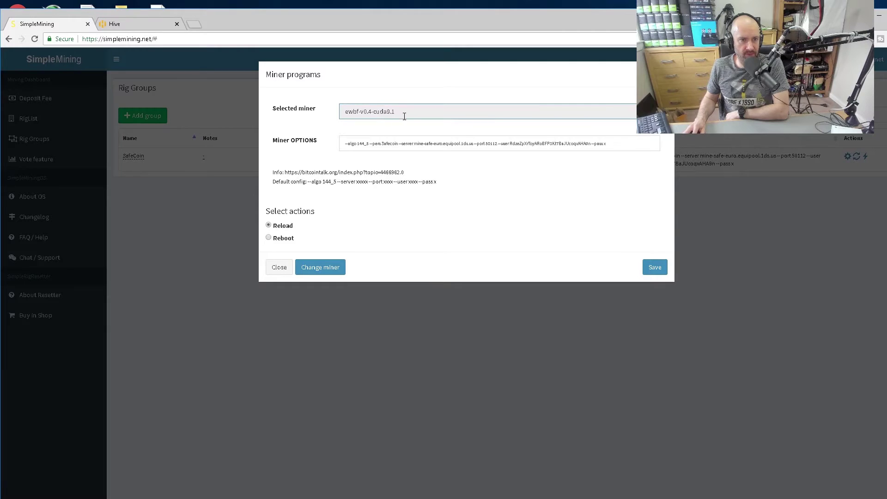
click(278, 268)
click(144, 116)
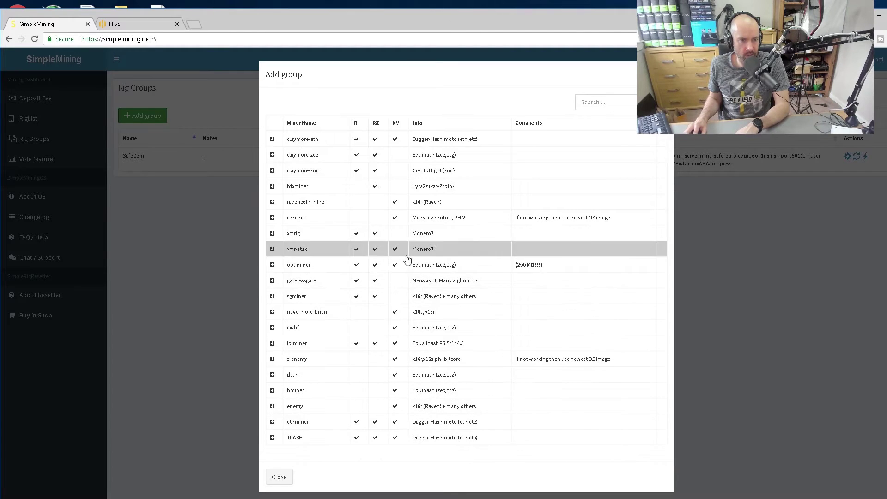
click(273, 265)
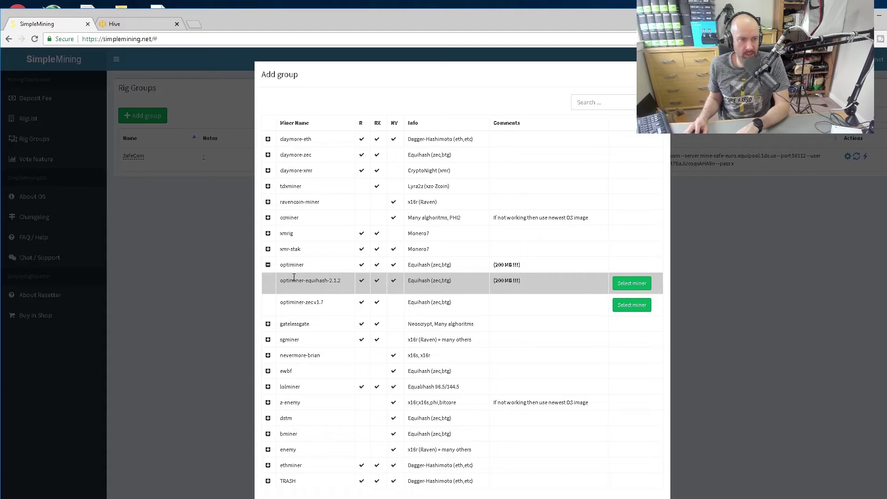
click(268, 266)
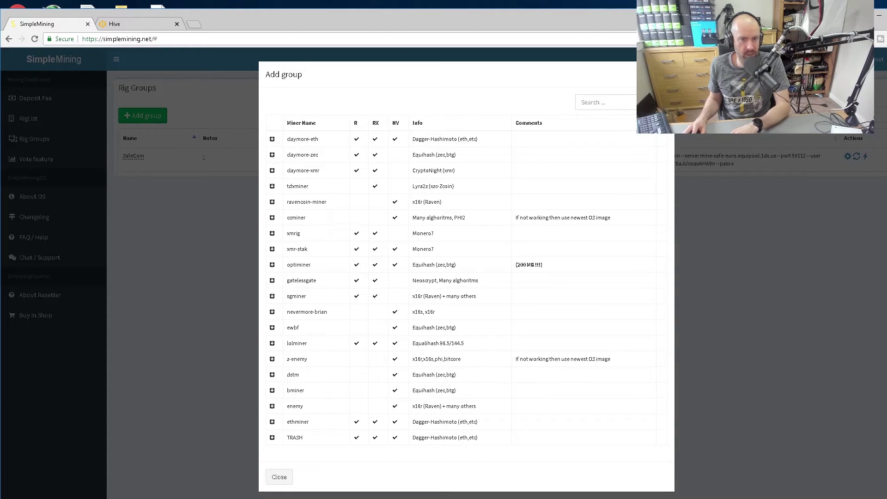
key(Escape)
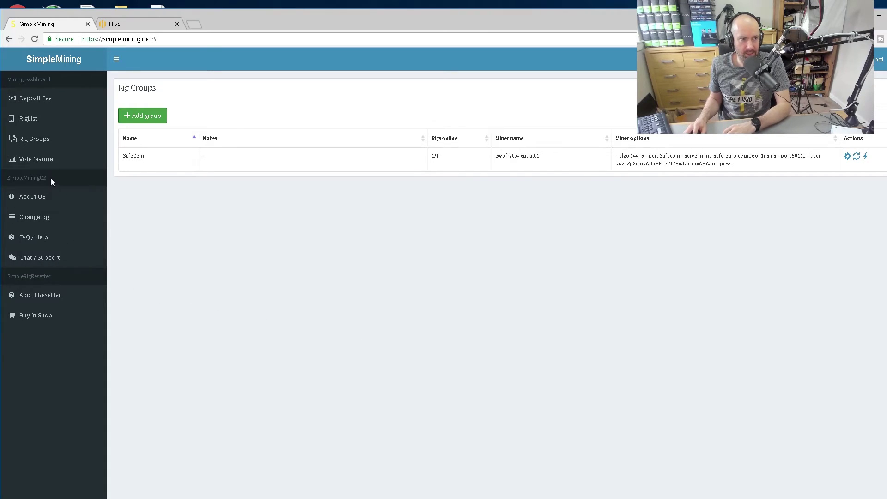
- Reload Rig Groups, then return to the RigList page
click(35, 144)
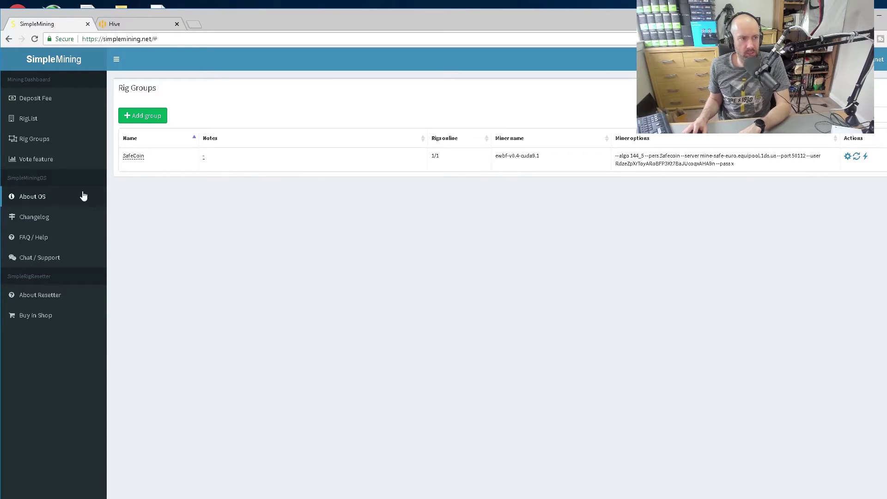
click(36, 128)
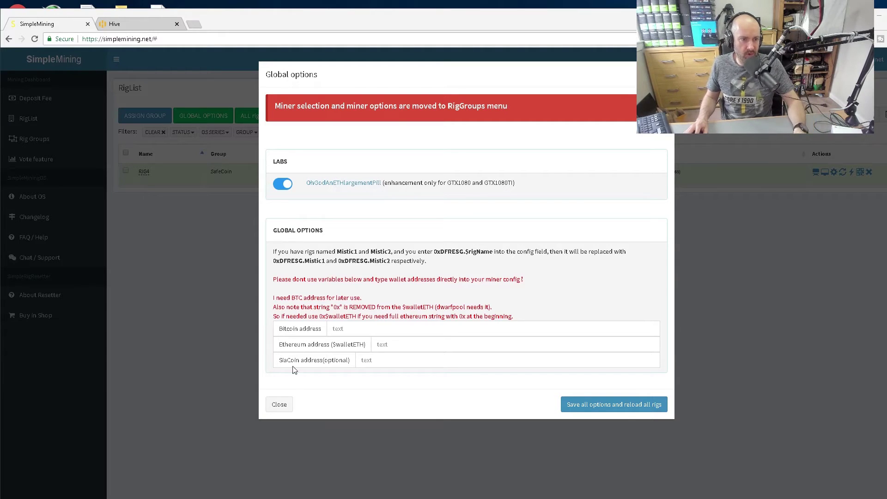
click(279, 405)
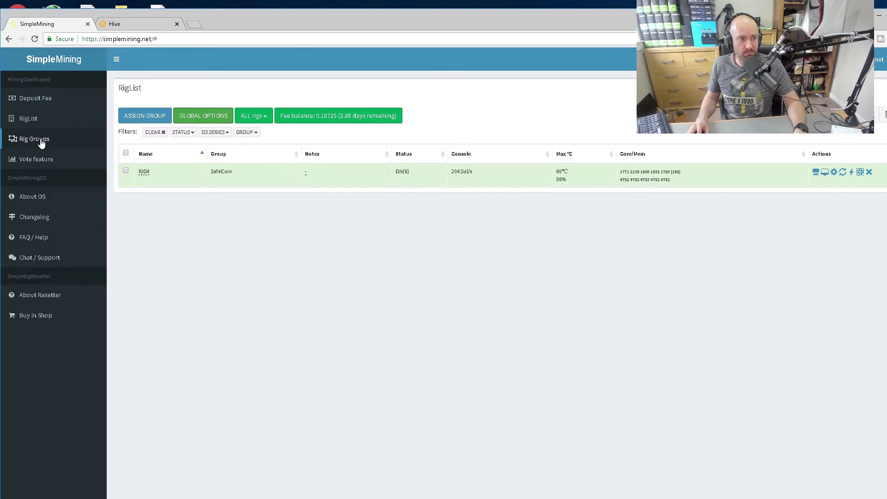
- View SimpleMining's Rig Groups, then switch to Hive OS's rig and equihash hashrate charts
click(38, 139)
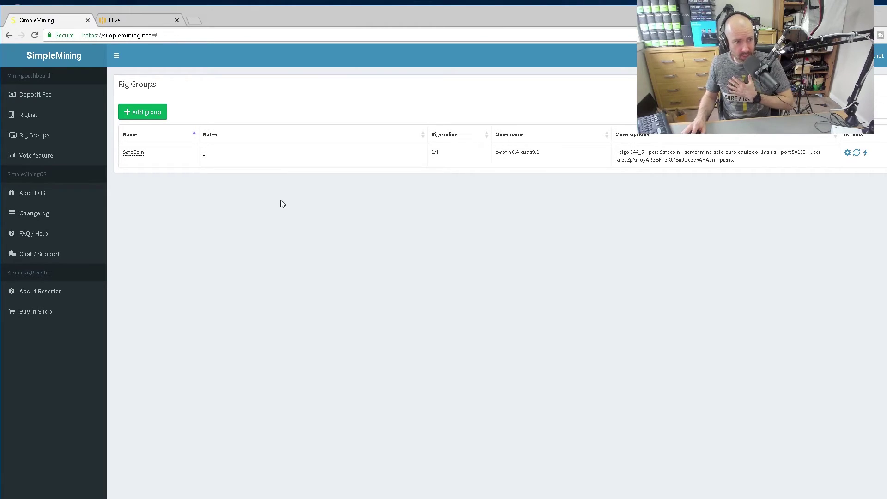
click(139, 20)
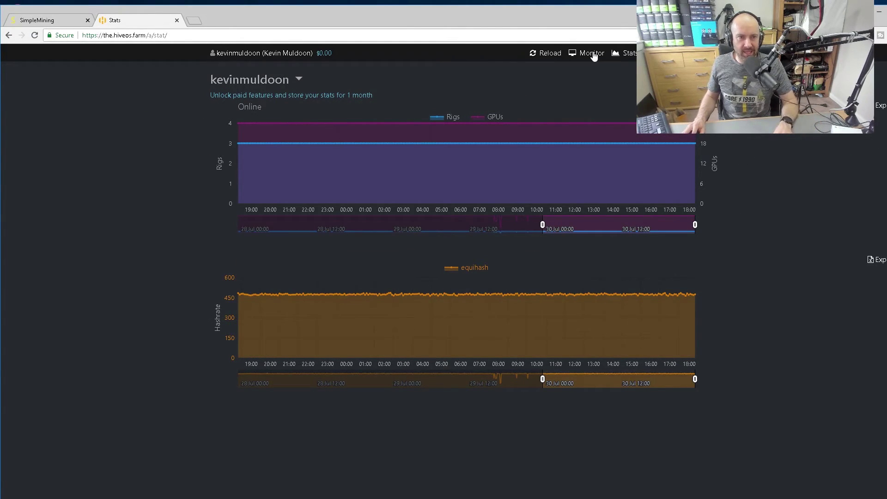
- Compare Hive OS's three-rig list with SimpleMining, ending on SimpleMining's Rig Groups page
click(58, 21)
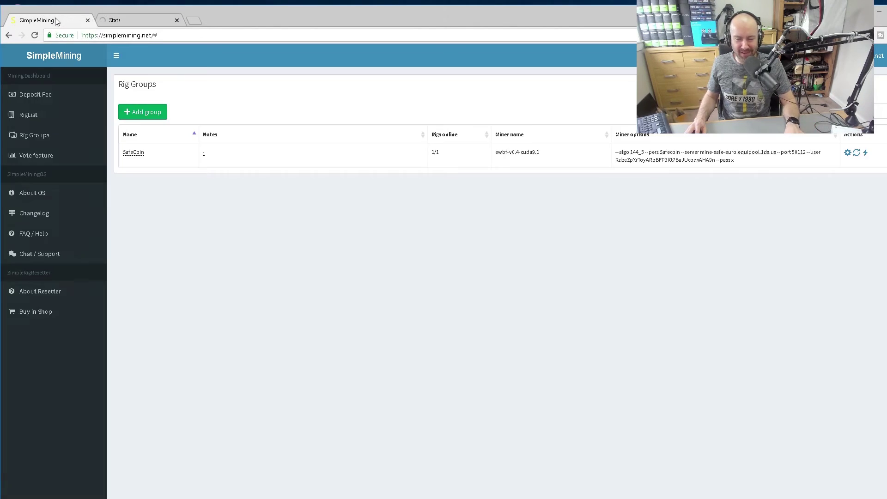
click(124, 19)
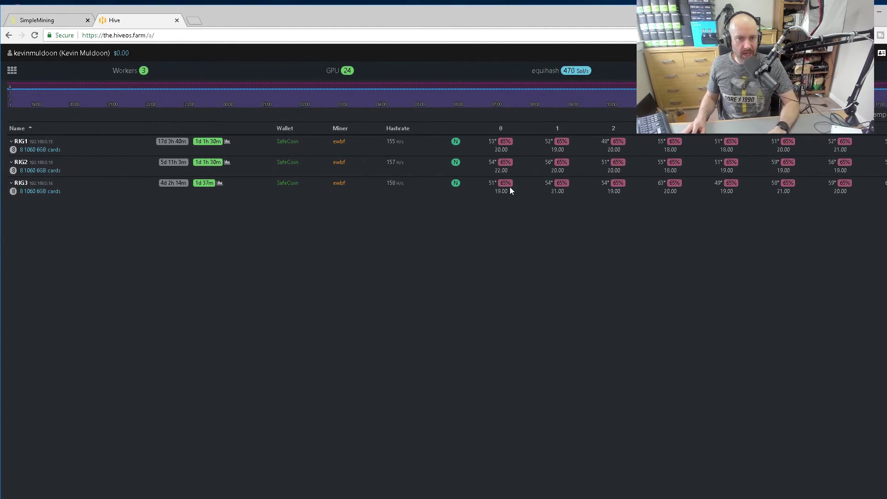
click(54, 21)
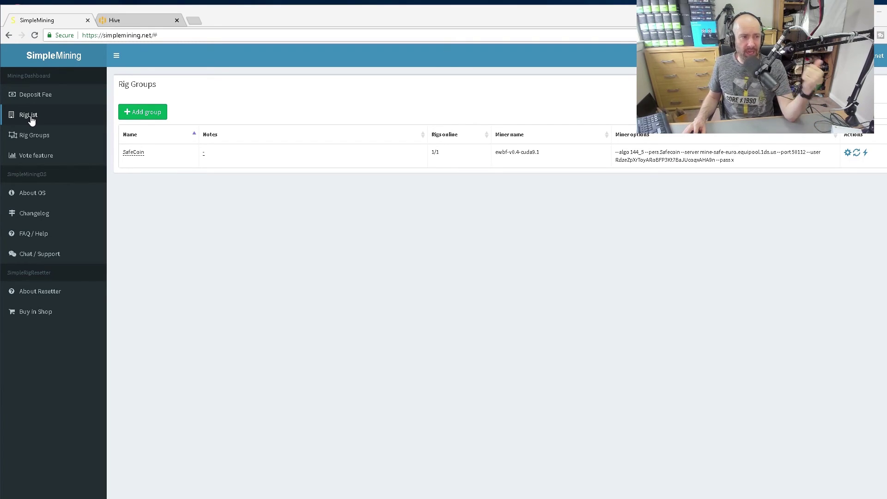
click(31, 116)
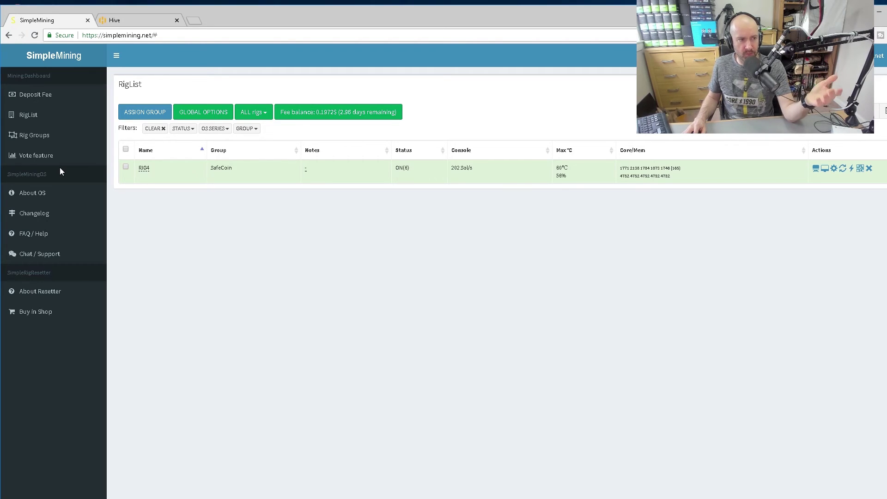
- Show Rig Groups with SafeCoin at 1/1 rigs on ewbf-v0.4-cuda9.1
click(56, 138)
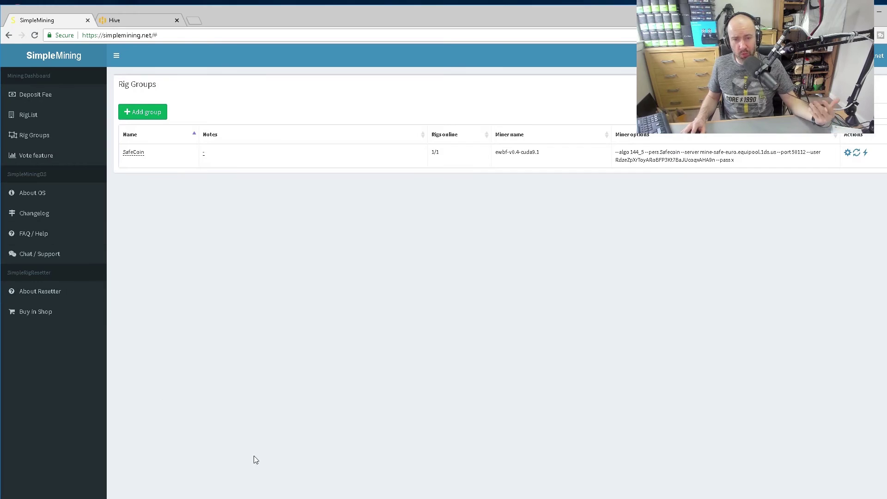